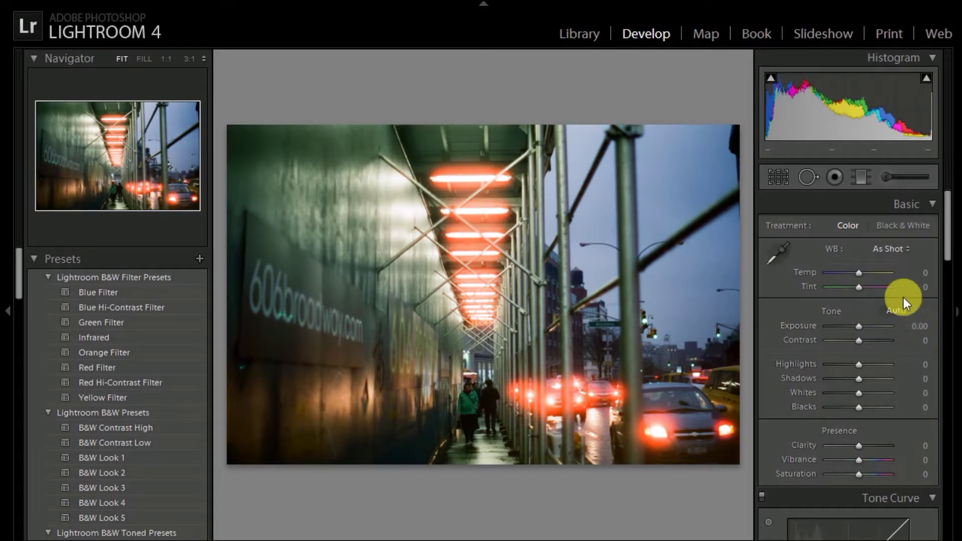
Auto-tone the scaffolding street photo and refine it with Blacks −19, Clarity +33 and Exposure −1.19
{"action": "left_click", "coordinate": [898, 311]}
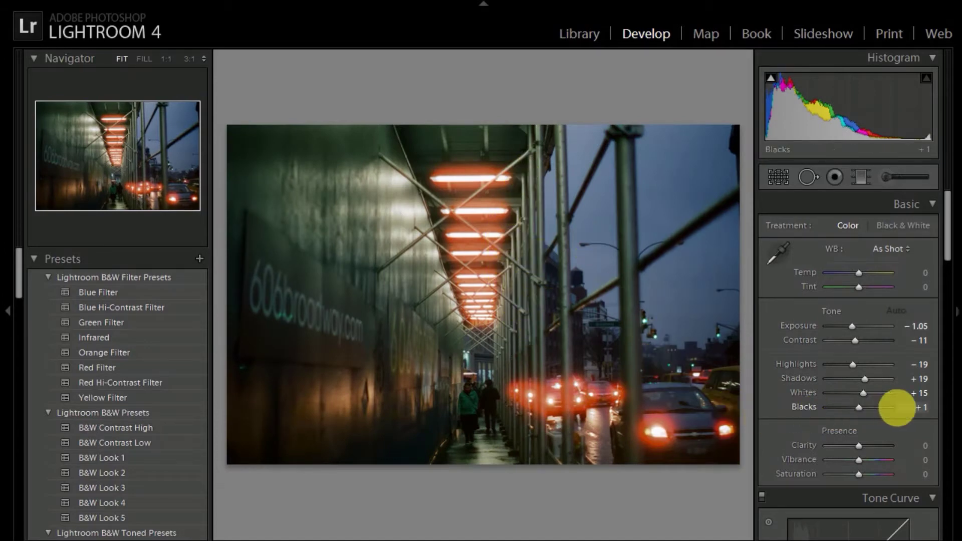
{"action": "left_click_drag", "start_coordinate": [860, 407], "coordinate": [855, 407]}
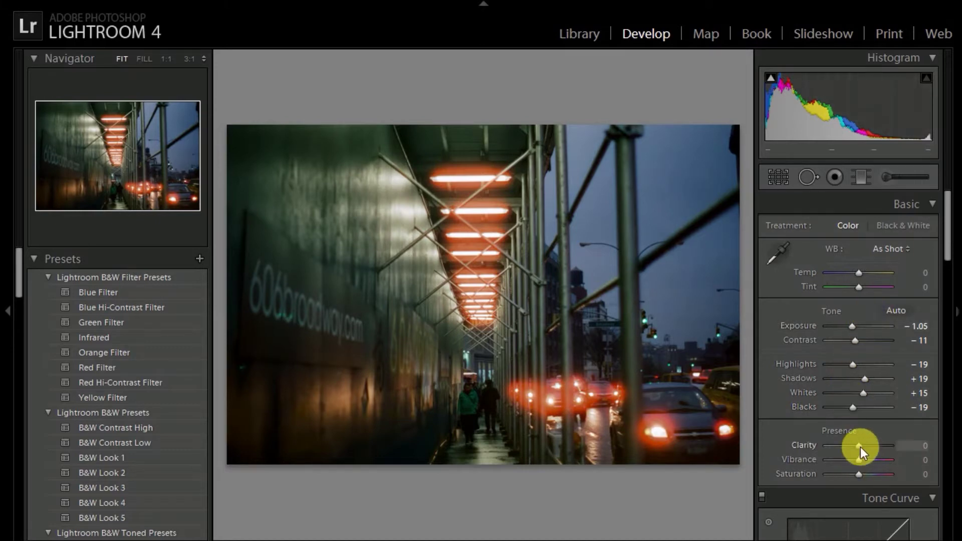
{"action": "left_click_drag", "start_coordinate": [859, 446], "coordinate": [872, 449]}
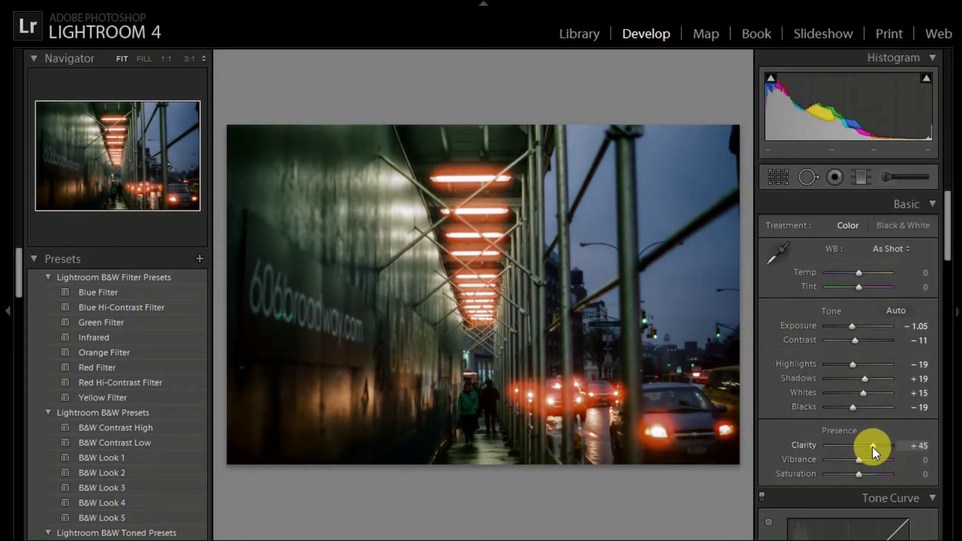
{"action": "left_click_drag", "start_coordinate": [874, 452], "coordinate": [870, 453]}
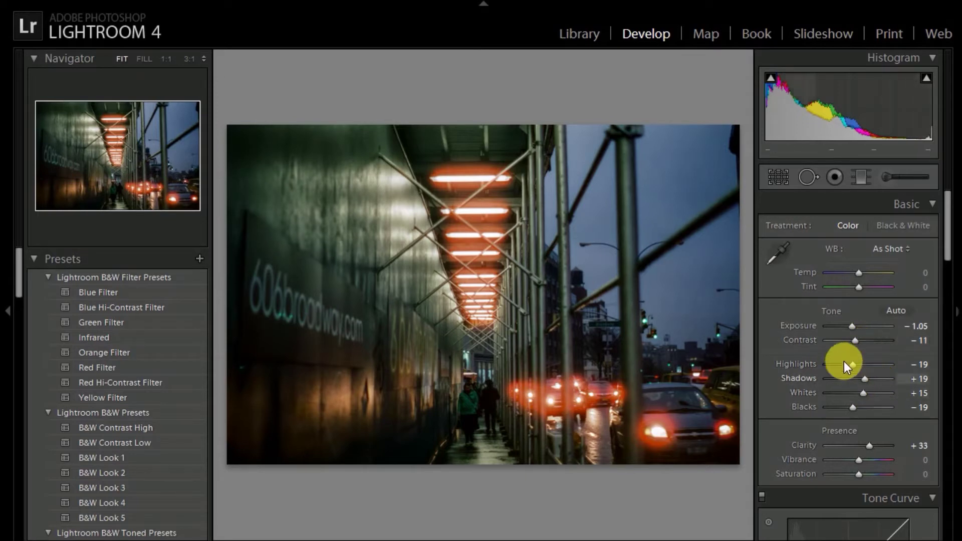
{"action": "left_click_drag", "start_coordinate": [854, 329], "coordinate": [853, 328]}
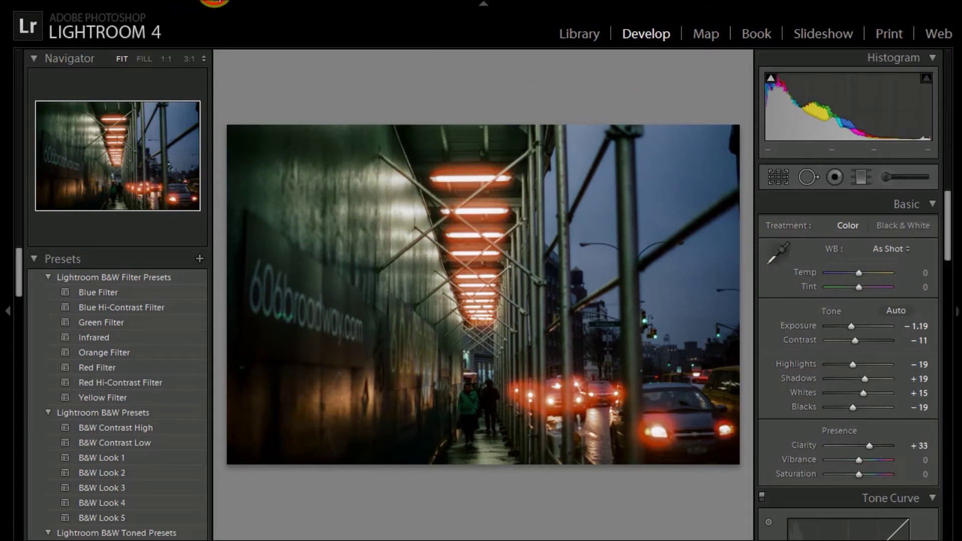
Compare the scaffolding photo's edit with its original in the Left/Right before/after view, and return to the single-image view
{"action": "left_click", "coordinate": [214, 1]}
{"action": "mouse_move", "coordinate": [255, 119]}
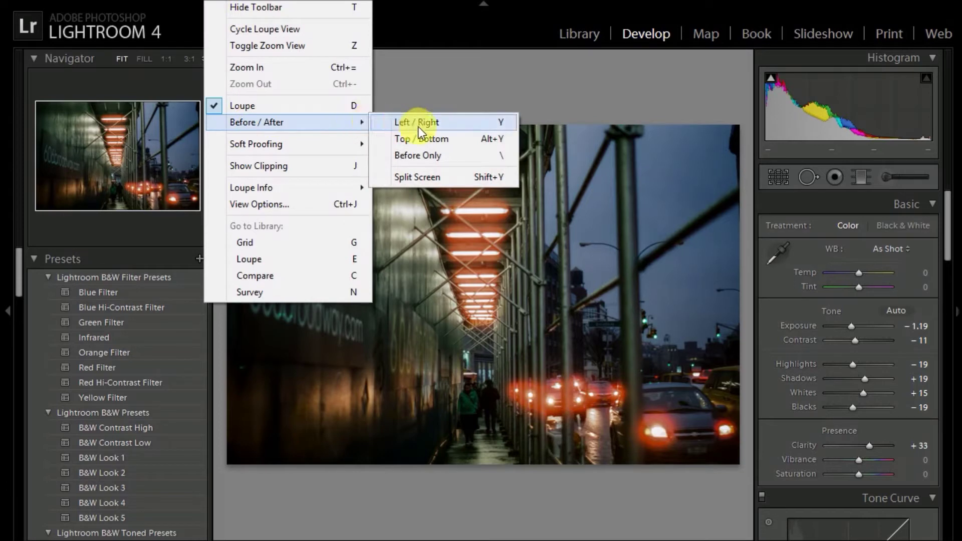
{"action": "left_click", "coordinate": [435, 125]}
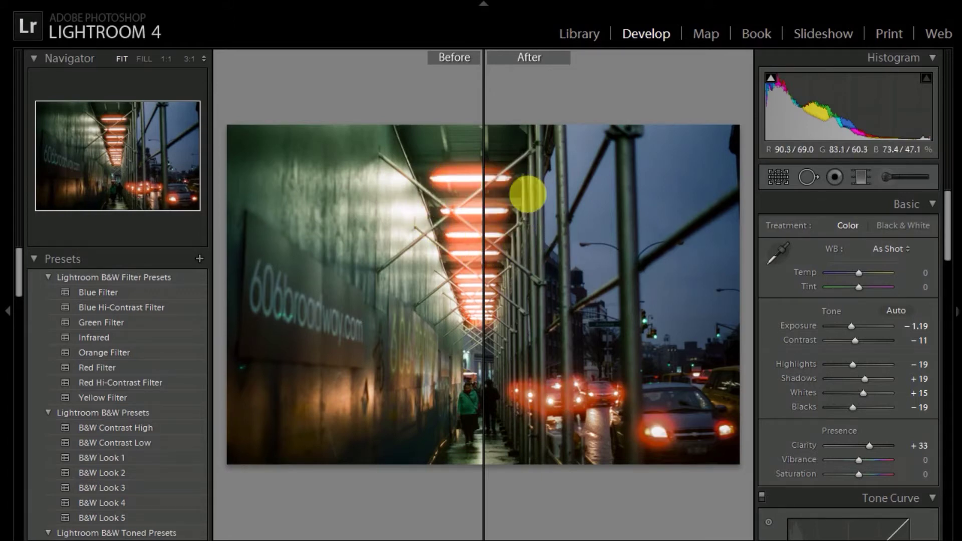
{"action": "left_click", "coordinate": [215, 2]}
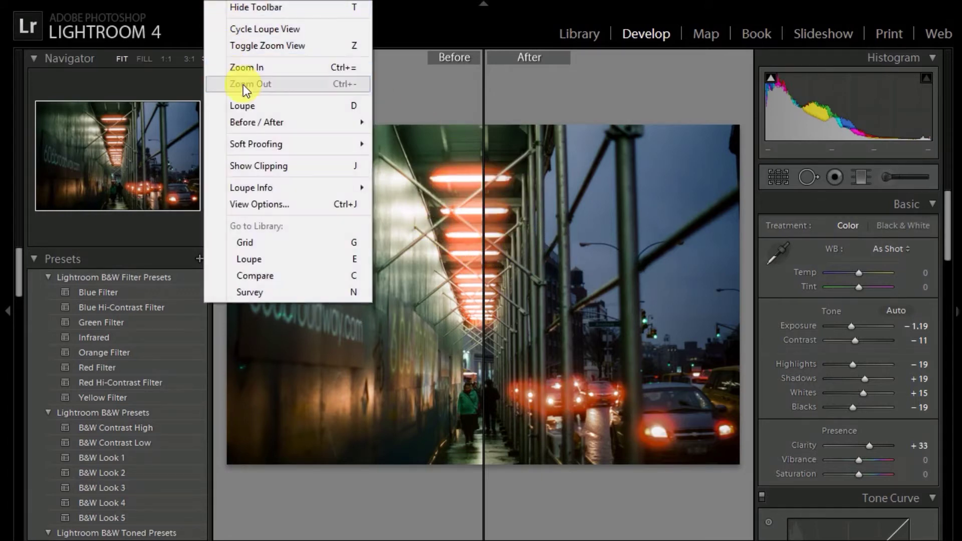
{"action": "mouse_move", "coordinate": [258, 122]}
{"action": "left_click", "coordinate": [401, 120]}
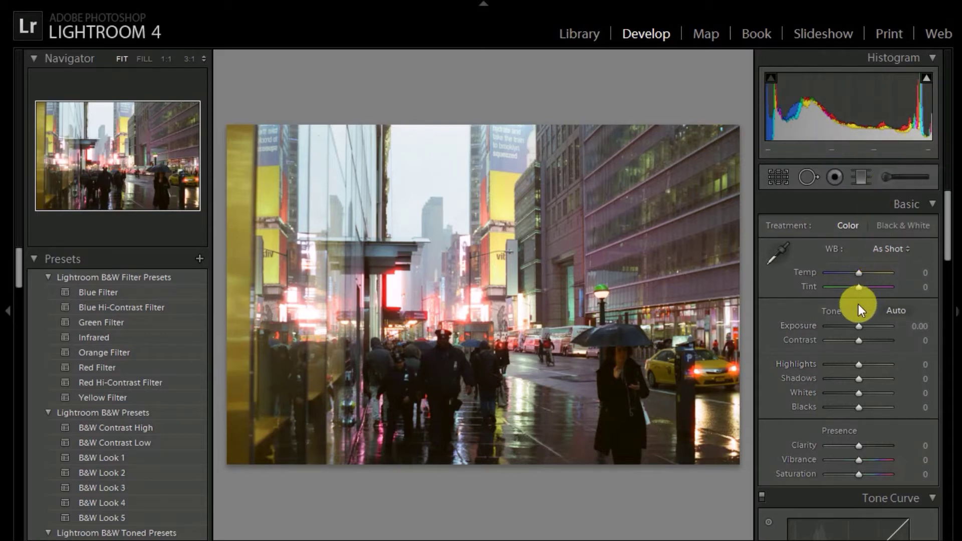
Auto-tone the rainy city street photo and refine it with Blacks −17 and Clarity +26
{"action": "left_click", "coordinate": [900, 311]}
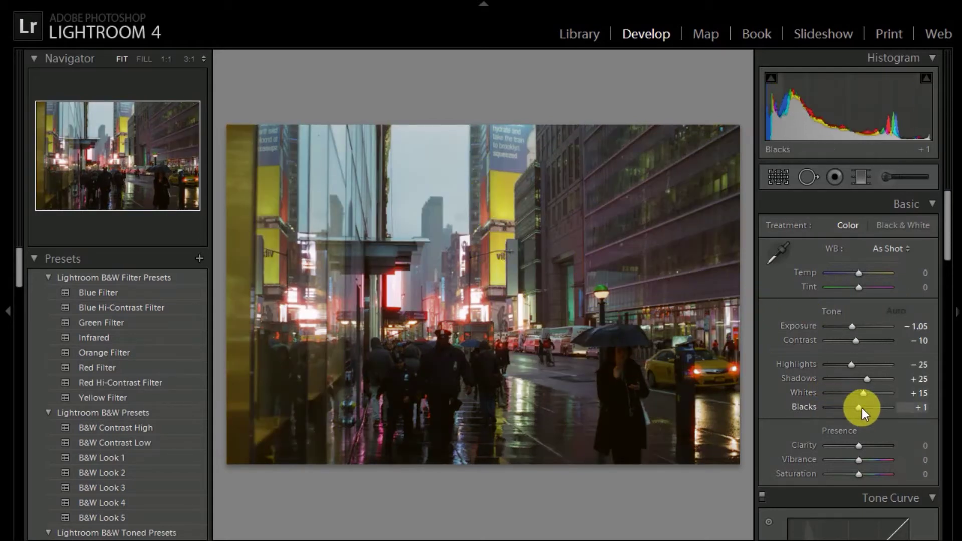
{"action": "left_click_drag", "start_coordinate": [861, 407], "coordinate": [857, 407]}
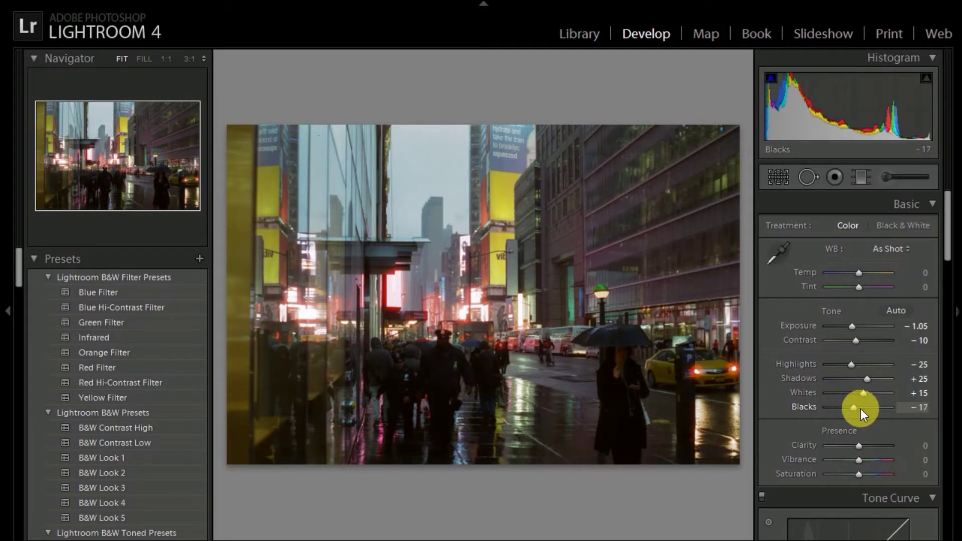
{"action": "left_click_drag", "start_coordinate": [854, 446], "coordinate": [869, 451]}
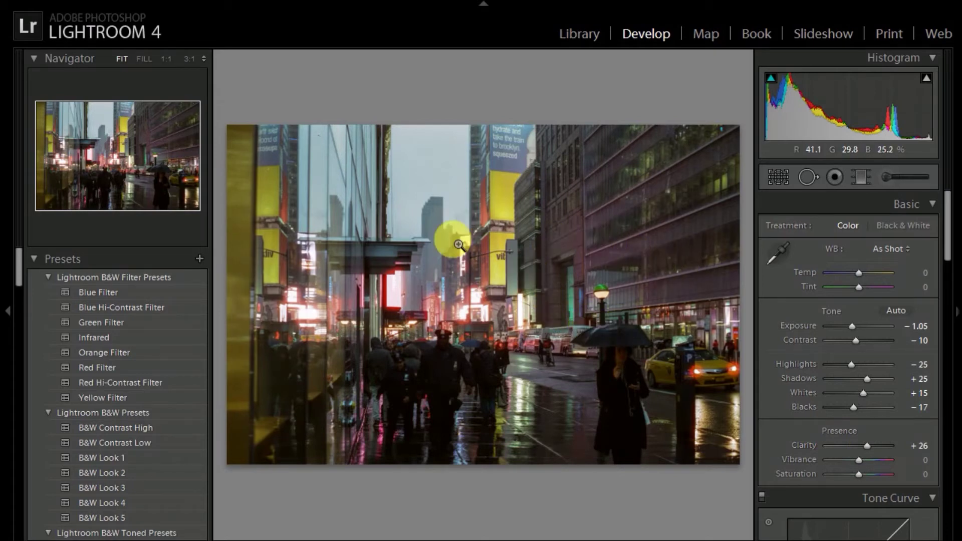
Check the rainy street photo against its original in the Left/Right before/after view, and restore the single-image view
{"action": "left_click", "coordinate": [202, 1]}
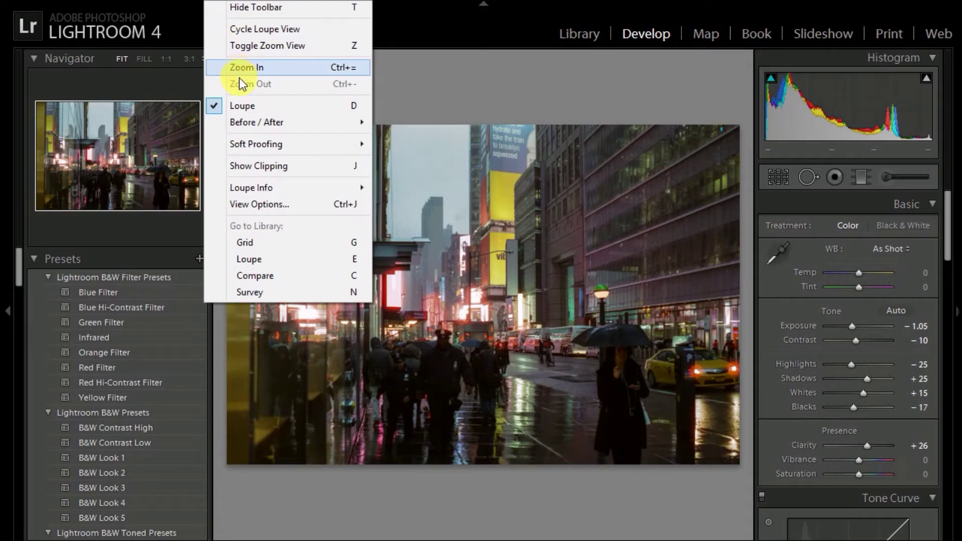
{"action": "mouse_move", "coordinate": [276, 122]}
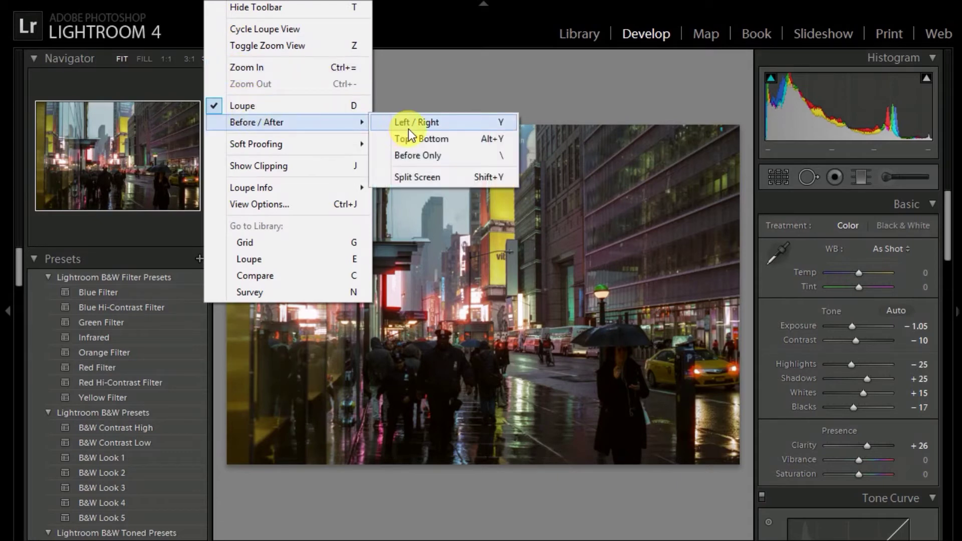
{"action": "left_click", "coordinate": [416, 122]}
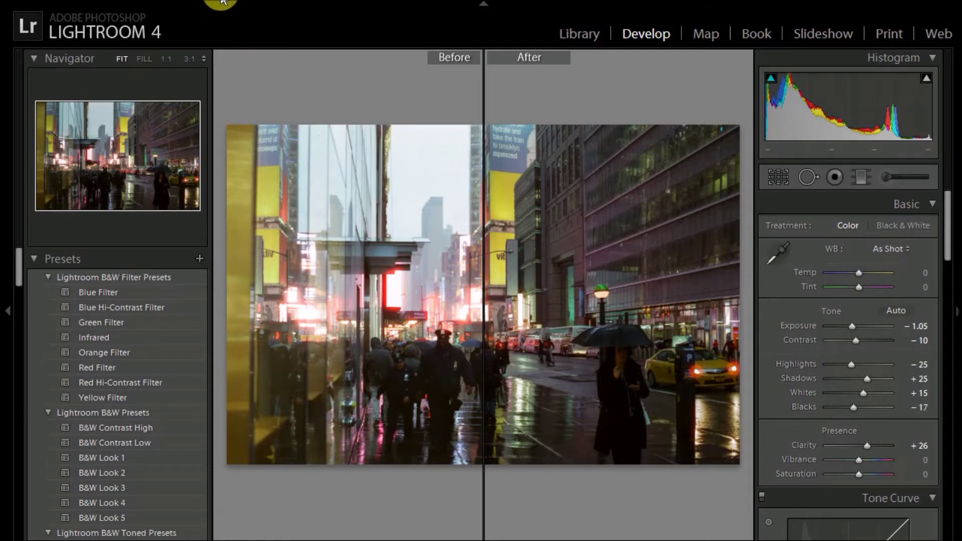
{"action": "left_click", "coordinate": [220, 2]}
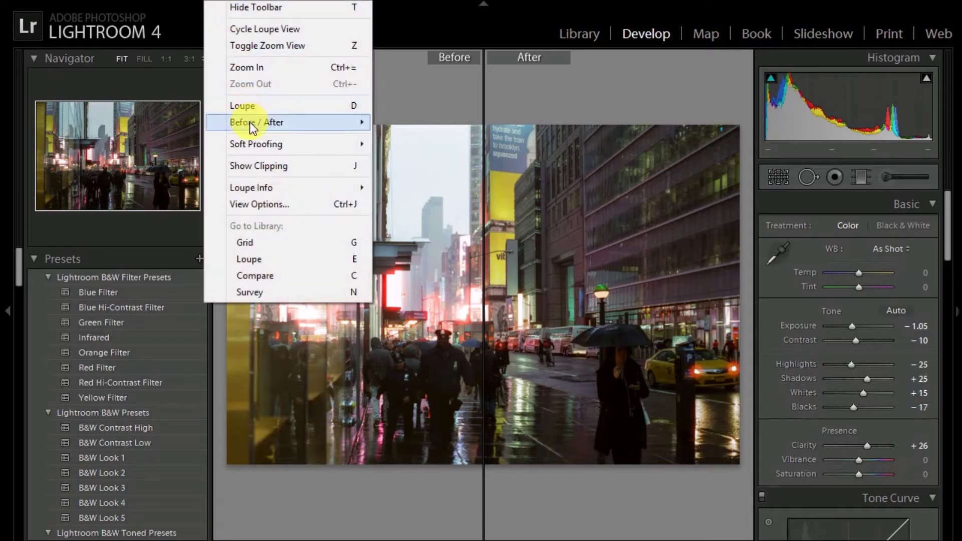
{"action": "left_click", "coordinate": [412, 123]}
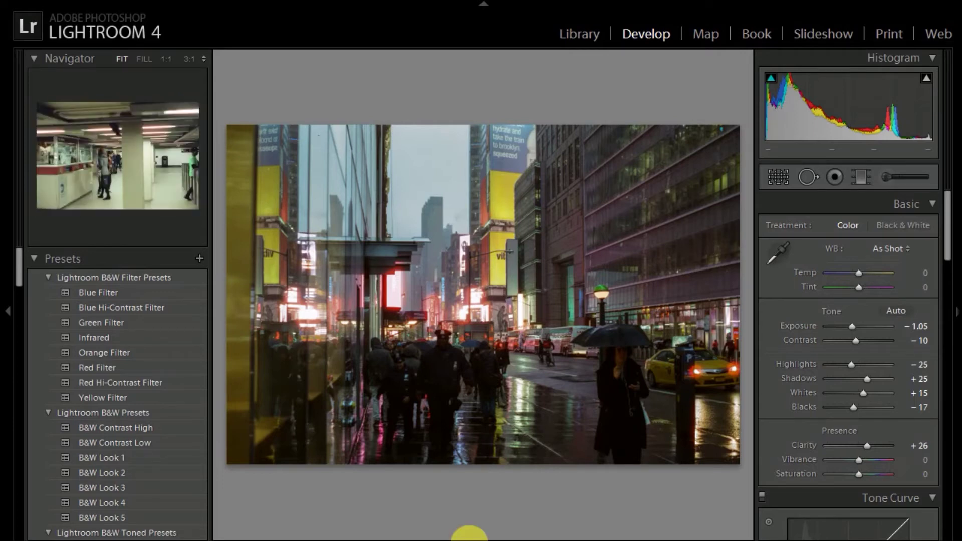
Open the subway station photo and auto-tone it, with Blacks lowered to −12
{"action": "left_click", "coordinate": [469, 536]}
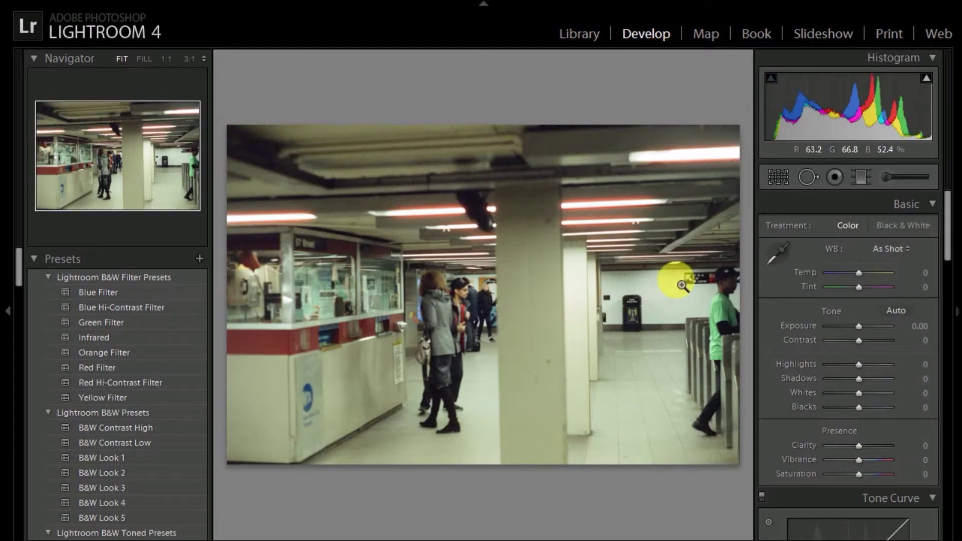
{"action": "left_click", "coordinate": [895, 310]}
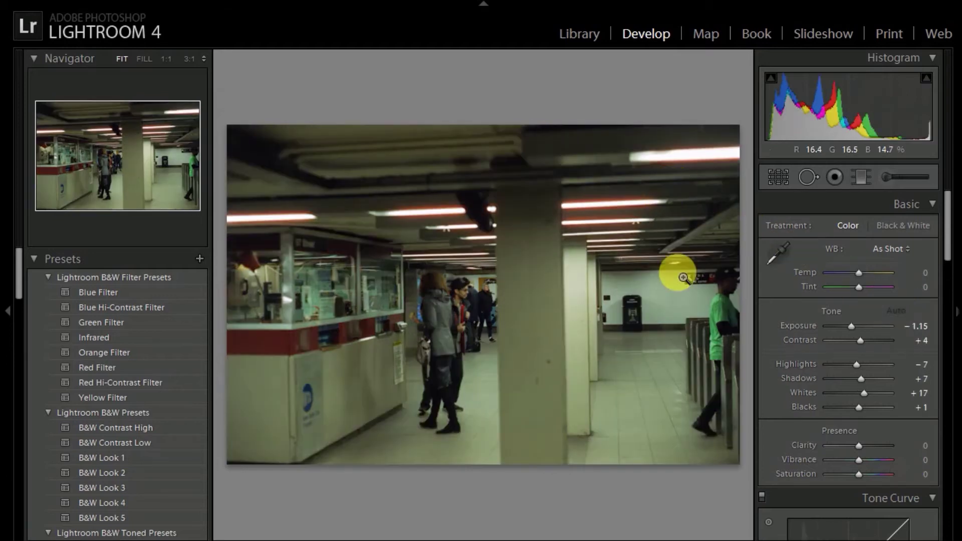
{"action": "left_click_drag", "start_coordinate": [861, 408], "coordinate": [858, 408]}
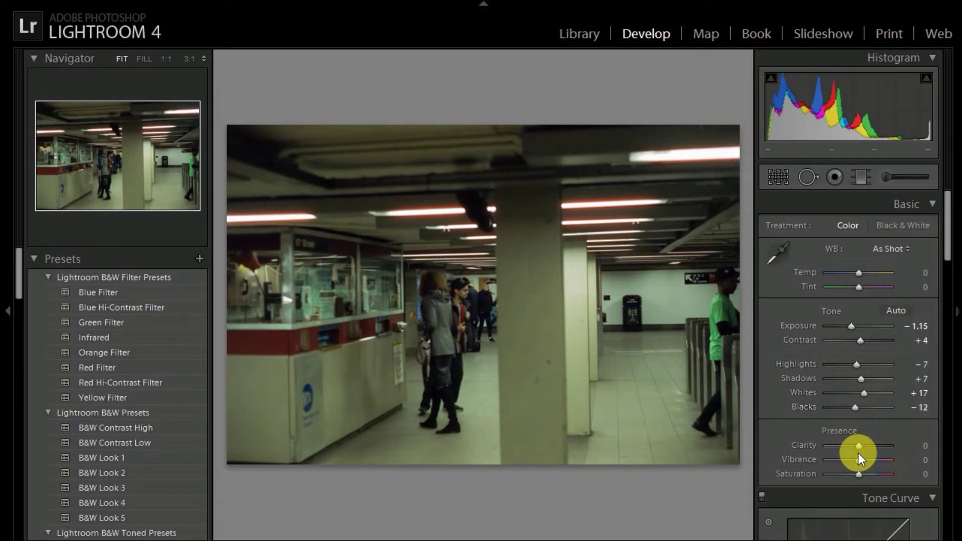
Try the Aged Photo color preset on the subway station photo and auto-tone the result
{"action": "left_click_drag", "start_coordinate": [17, 277], "coordinate": [16, 335]}
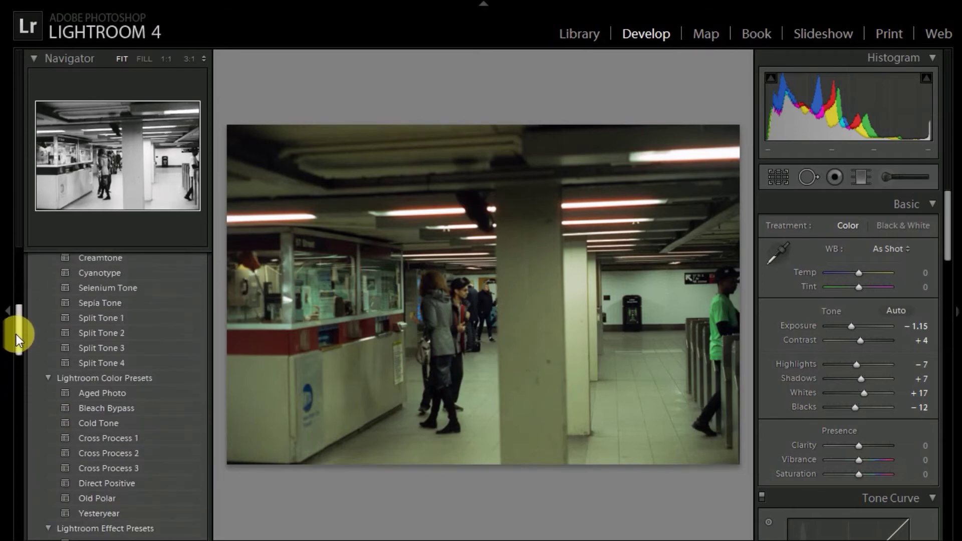
{"action": "left_click", "coordinate": [109, 394]}
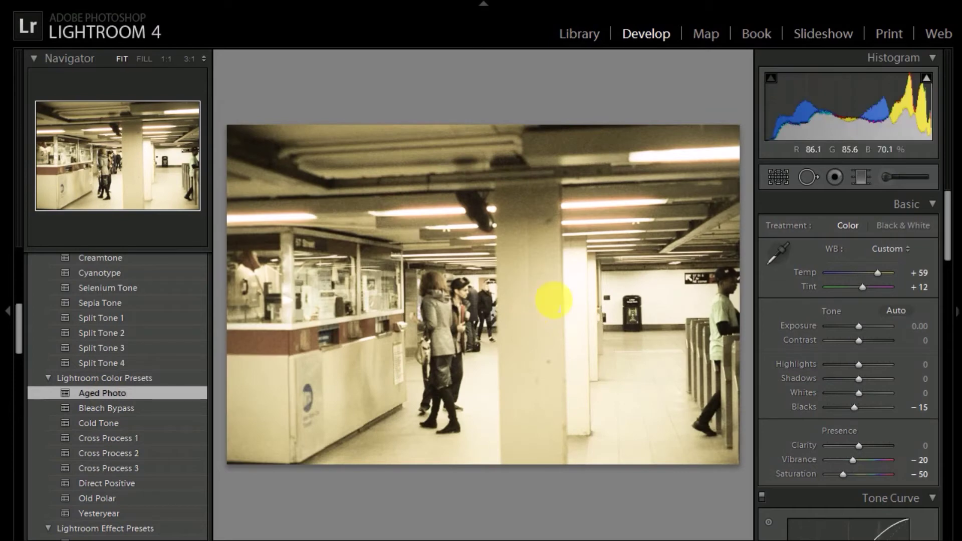
{"action": "left_click", "coordinate": [896, 311]}
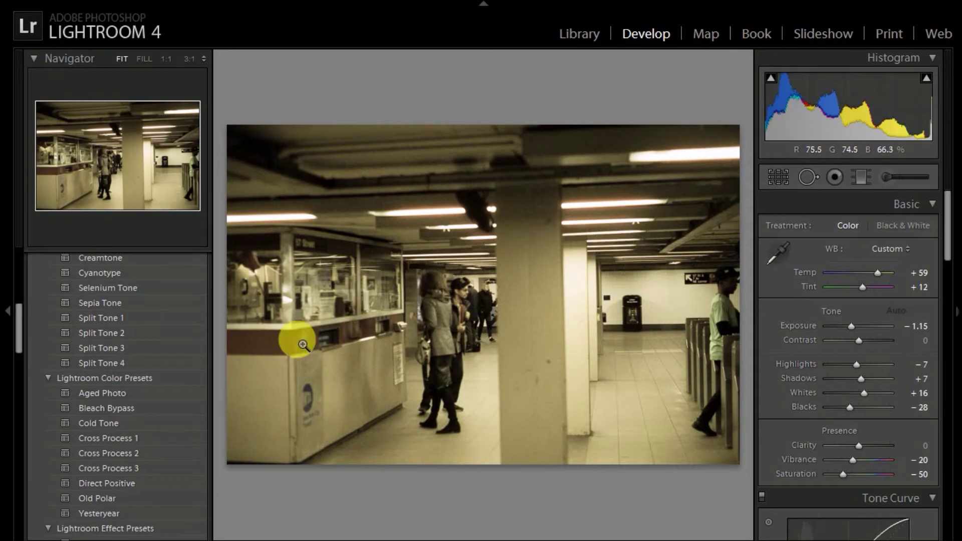
Try the Bleach Bypass and Cross Process 2 color presets on the subway photo, auto-toning it after each
{"action": "left_click", "coordinate": [120, 408]}
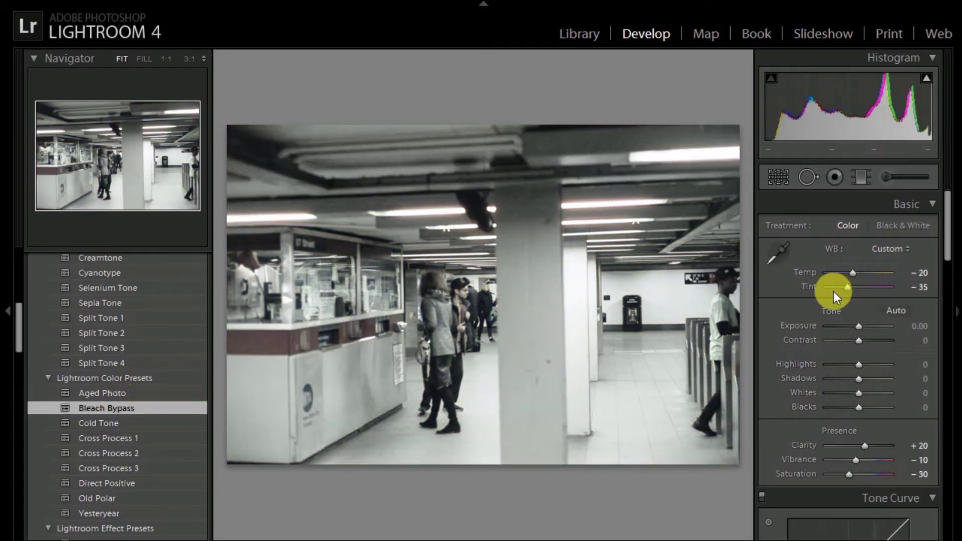
{"action": "left_click", "coordinate": [905, 317]}
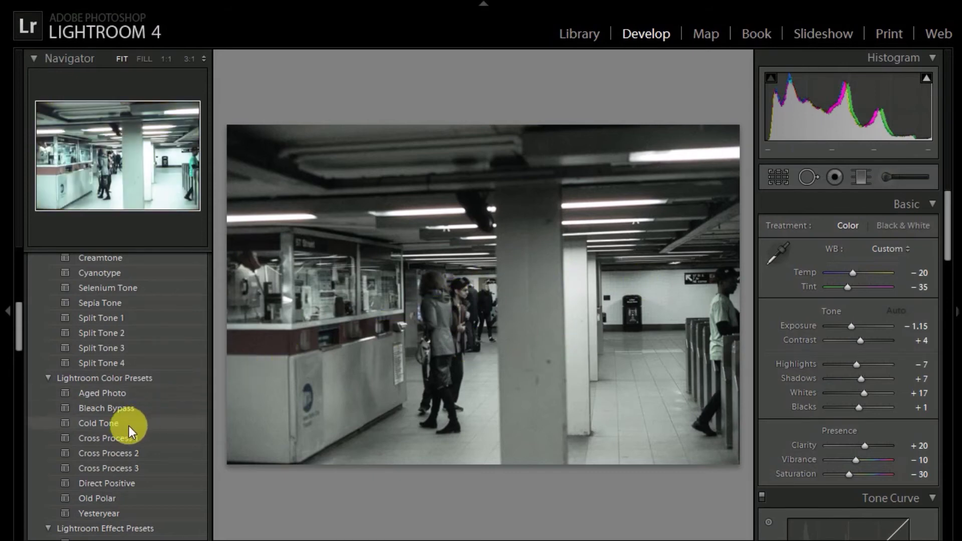
{"action": "left_click", "coordinate": [121, 453]}
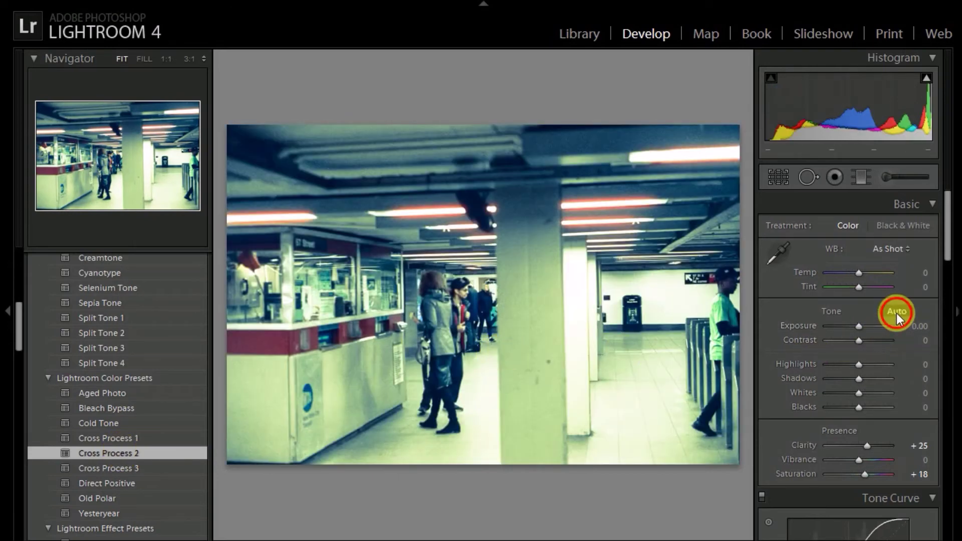
{"action": "left_click", "coordinate": [898, 313]}
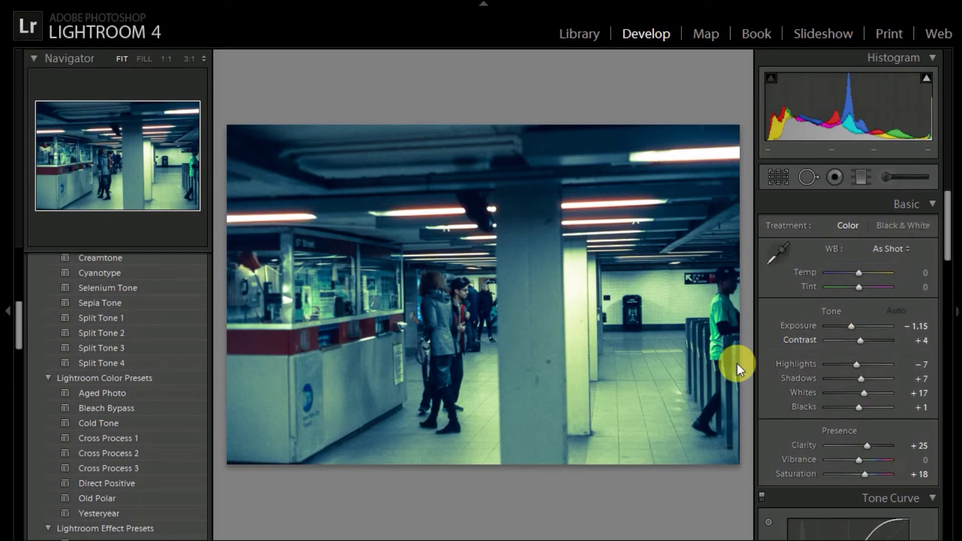
Try the B&W Contrast High preset on the subway photo and auto-tone the result
{"action": "left_click_drag", "start_coordinate": [18, 330], "coordinate": [25, 294]}
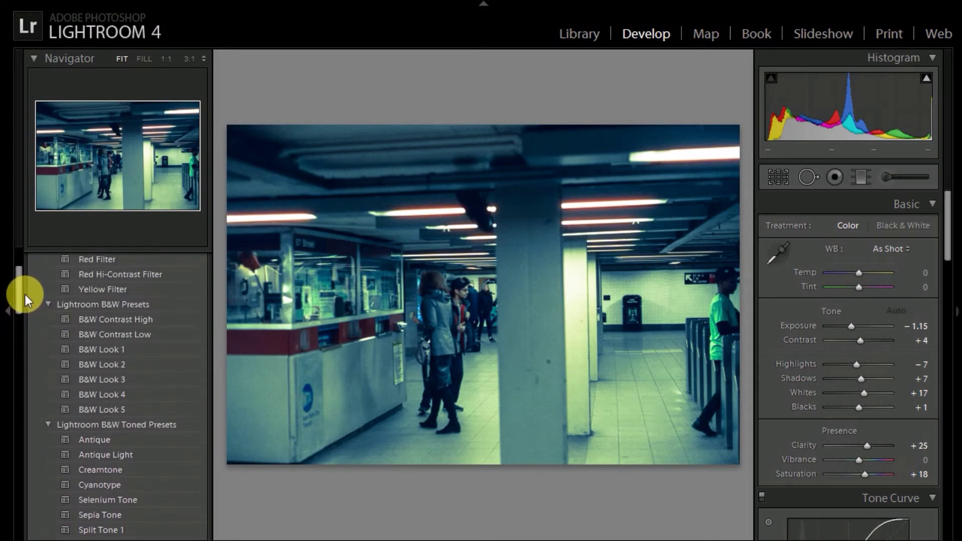
{"action": "left_click", "coordinate": [88, 318]}
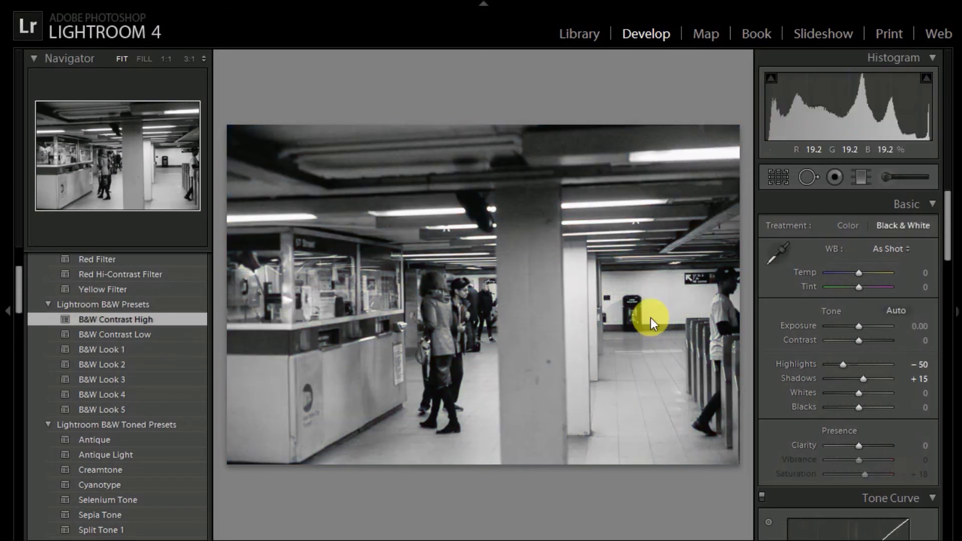
{"action": "left_click", "coordinate": [894, 311]}
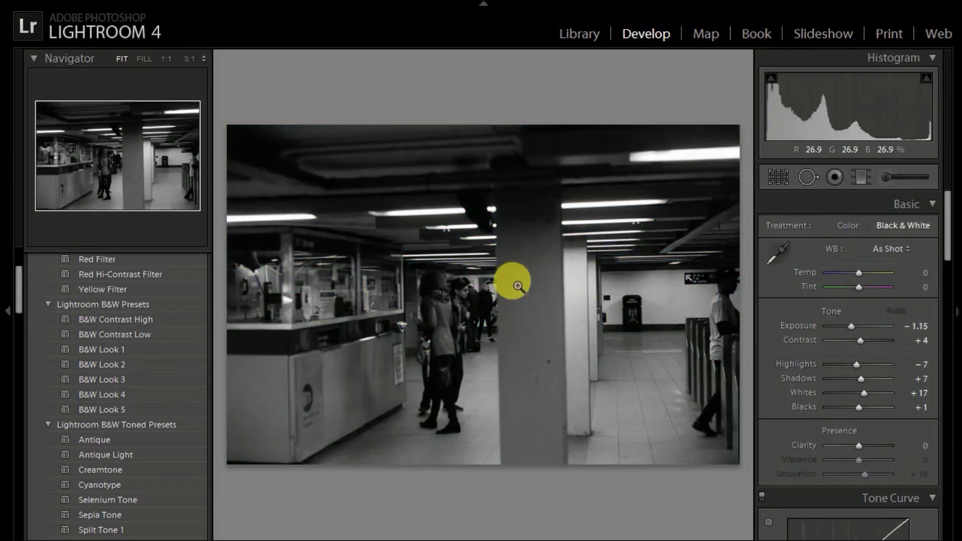
Apply the B&W Look 1 preset to the subway photo and auto-tone it
{"action": "left_click", "coordinate": [131, 349]}
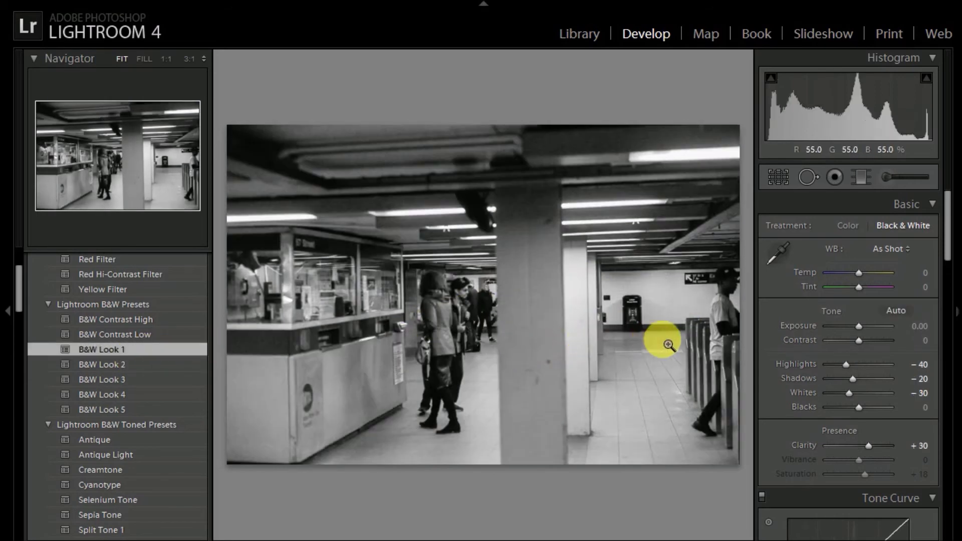
{"action": "left_click", "coordinate": [902, 311]}
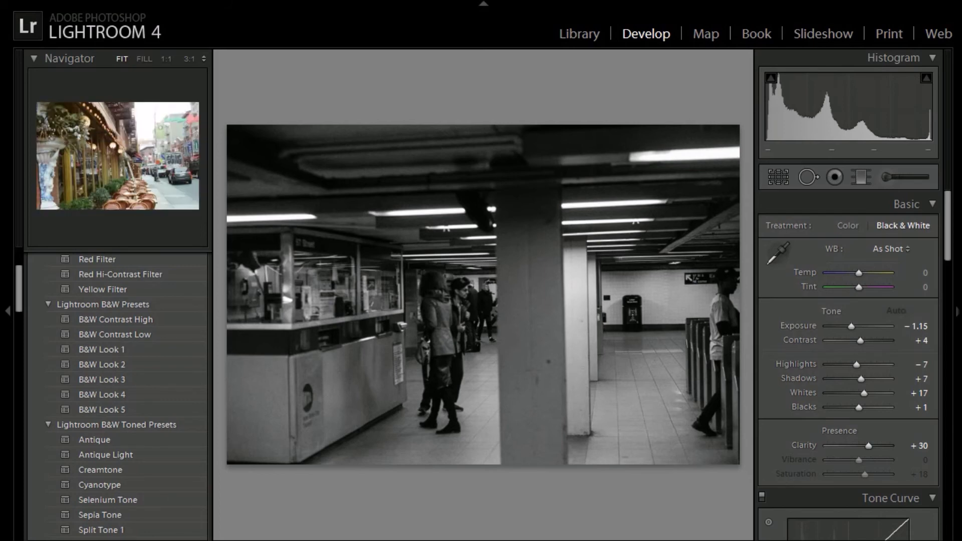
Open the store mannequin photo and auto-tone it, refining the result with Blacks −29 and Clarity +48
{"action": "left_click", "coordinate": [702, 525]}
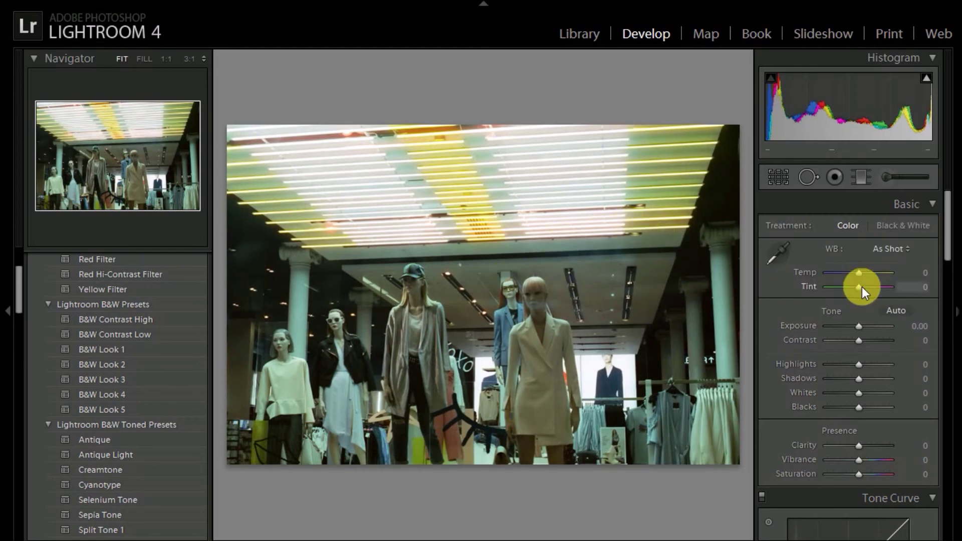
{"action": "left_click", "coordinate": [897, 311]}
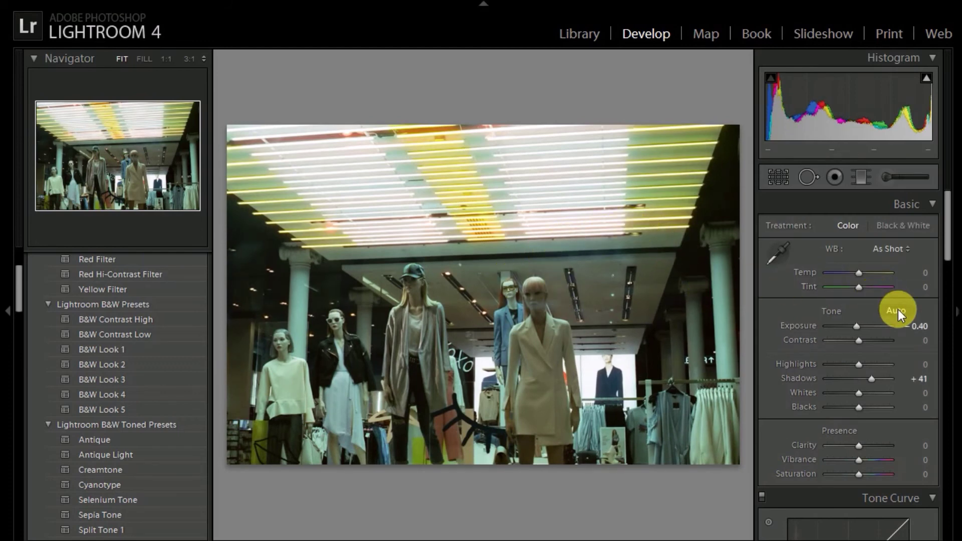
{"action": "left_click_drag", "start_coordinate": [859, 407], "coordinate": [850, 410]}
{"action": "left_click_drag", "start_coordinate": [857, 445], "coordinate": [873, 445]}
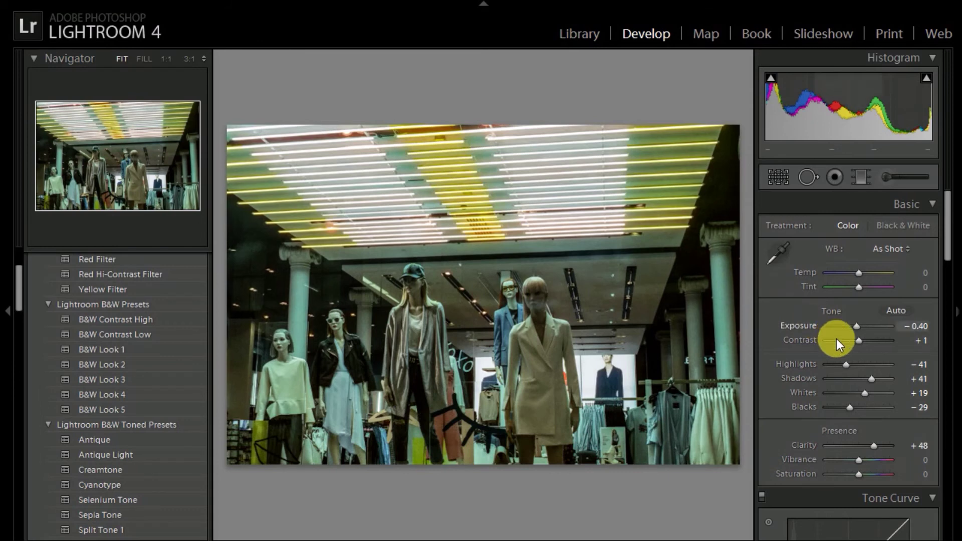
Set the mannequin photo's Exposure to −0.95 and show a left/right before/after comparison
{"action": "left_click_drag", "start_coordinate": [858, 326], "coordinate": [853, 326]}
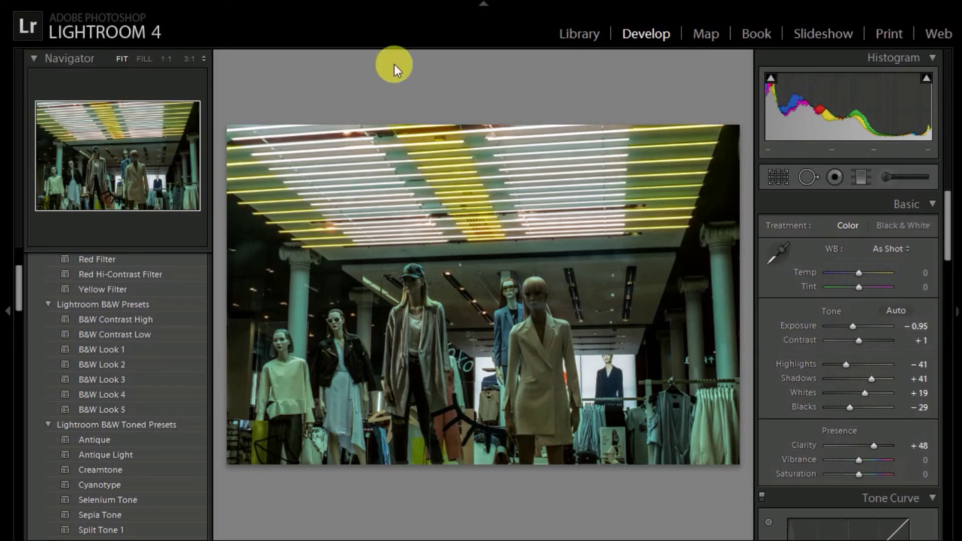
{"action": "left_click", "coordinate": [195, 2]}
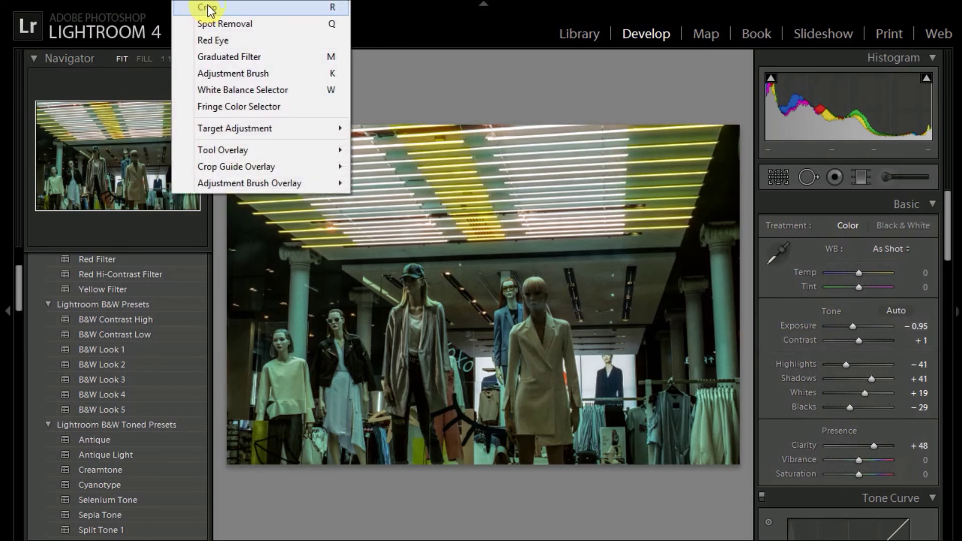
{"action": "mouse_move", "coordinate": [221, 3]}
{"action": "mouse_move", "coordinate": [250, 121]}
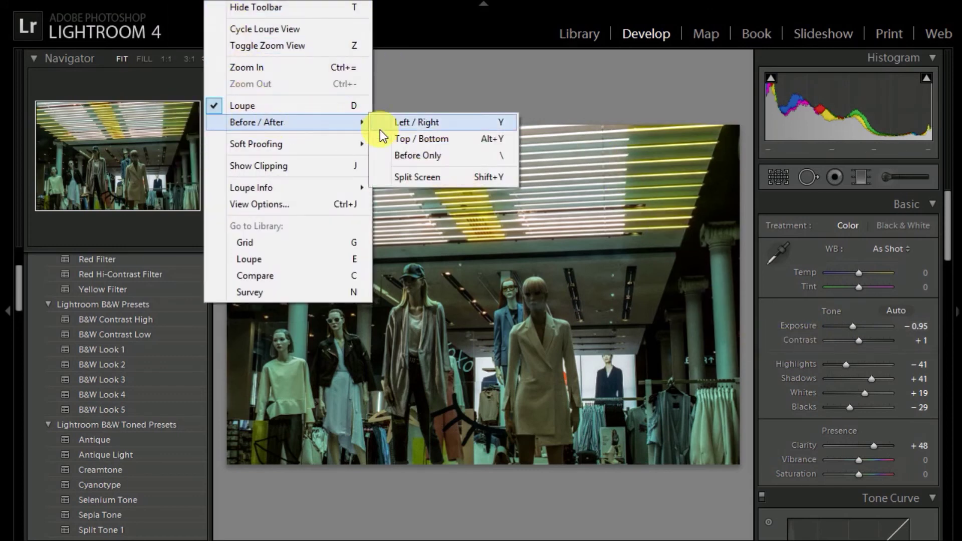
{"action": "left_click", "coordinate": [434, 122]}
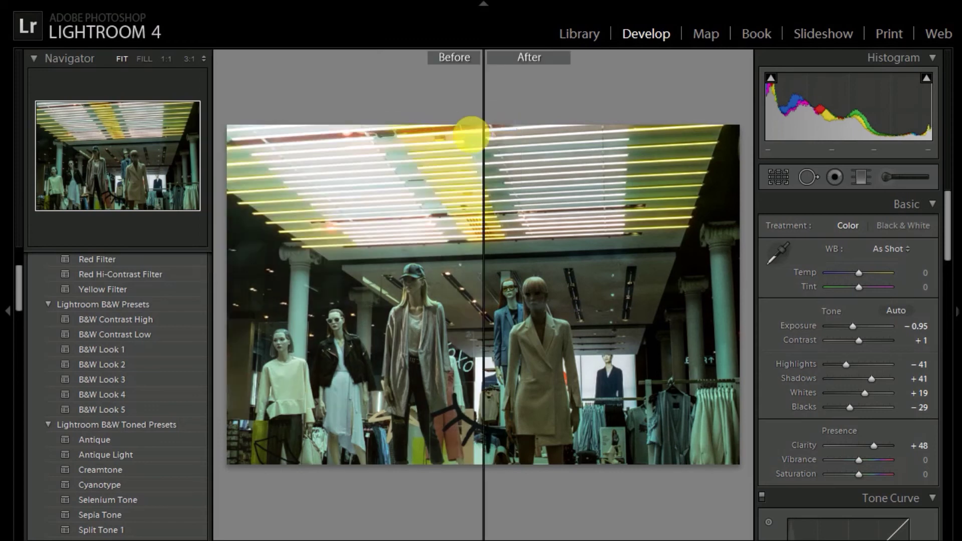
Examine the ceiling lights at 1:1 in the before/after comparison, and return to the single edited photo fitted to the view
{"action": "left_click", "coordinate": [481, 217]}
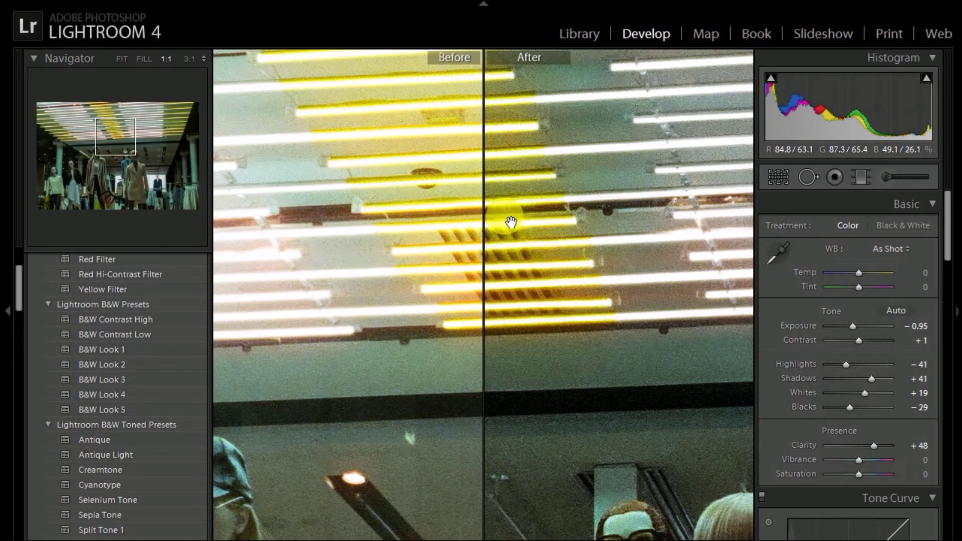
{"action": "left_click_drag", "start_coordinate": [509, 221], "coordinate": [608, 91]}
{"action": "left_click", "coordinate": [608, 90]}
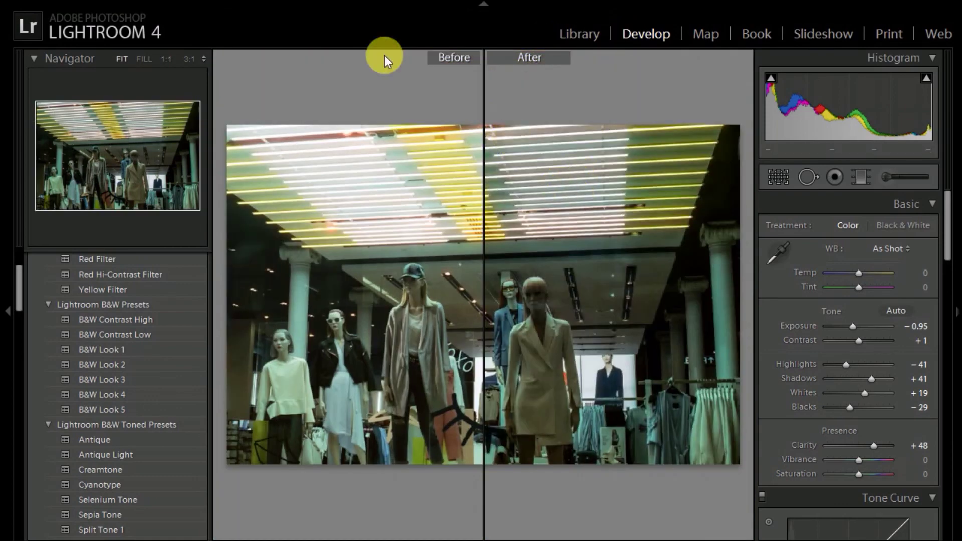
{"action": "left_click", "coordinate": [215, 2]}
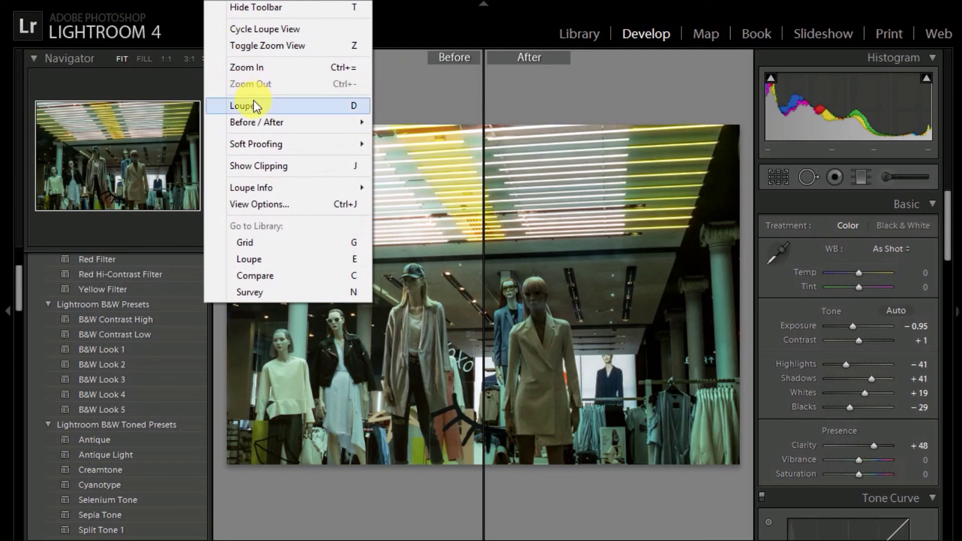
{"action": "mouse_move", "coordinate": [253, 122]}
{"action": "left_click", "coordinate": [428, 128]}
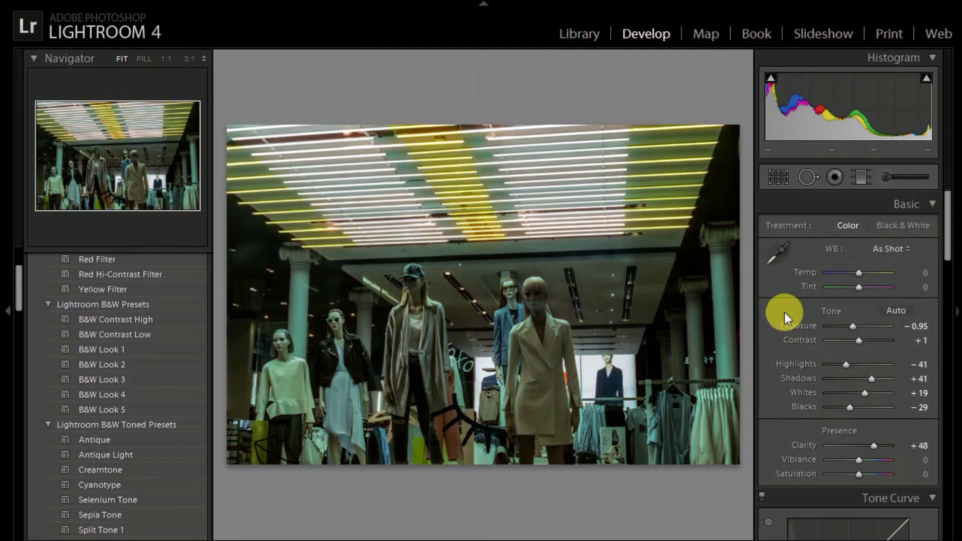